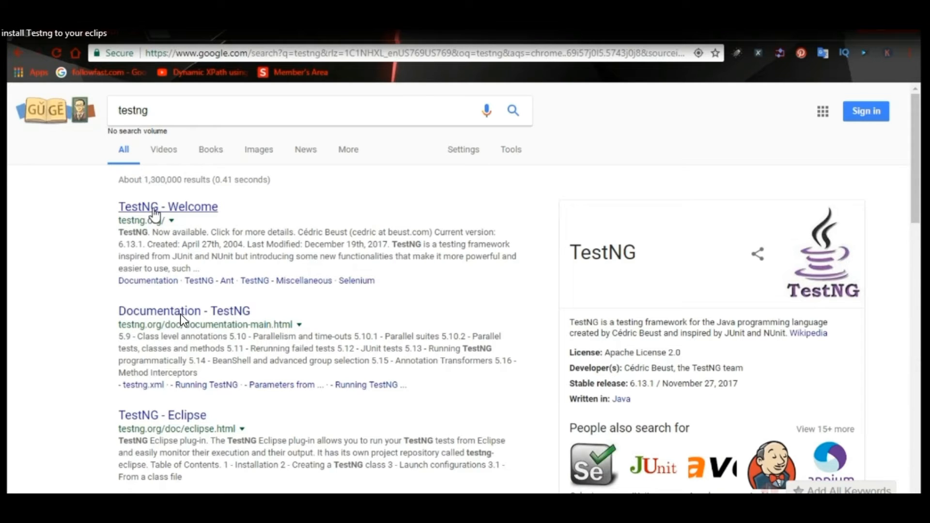
Open the TestNG website from the search results and go to its Eclipse plug-in page.
left_click(155, 213)
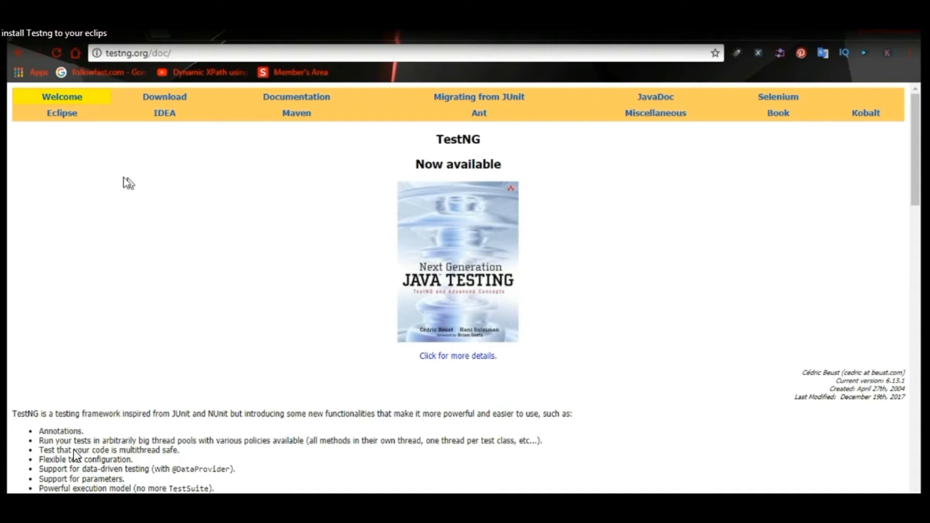
left_click(63, 114)
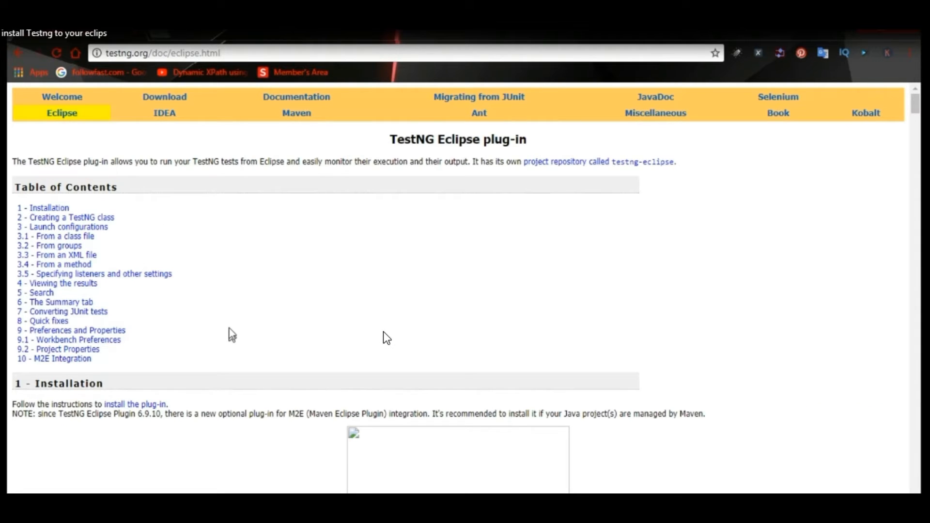
Read through the Installation and Creating a TestNG class sections of the Eclipse plug-in page.
scroll(383, 332, "down", 1)
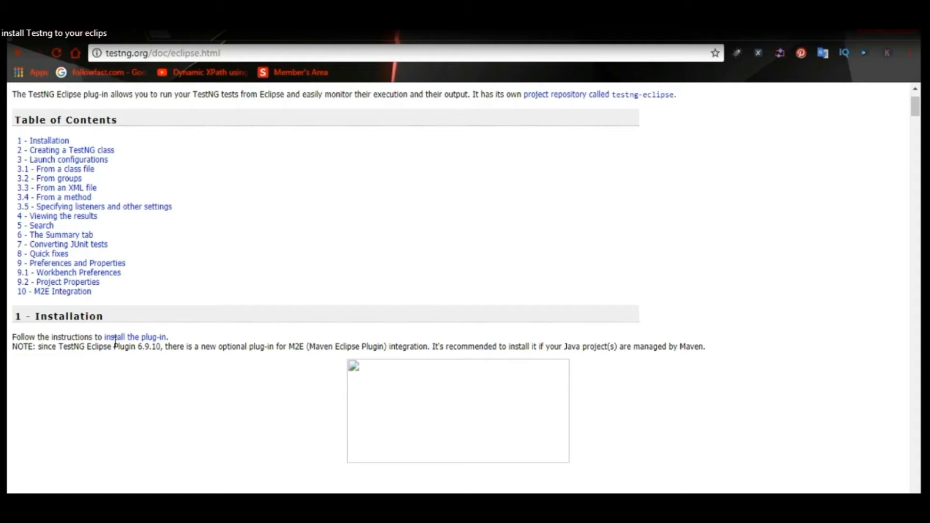
scroll(232, 421, "down", 1)
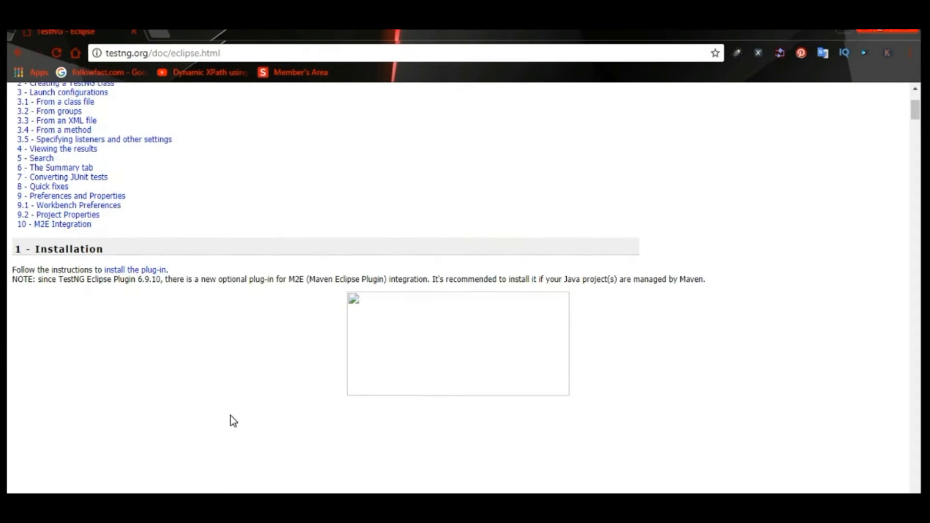
scroll(231, 416, "down", 3)
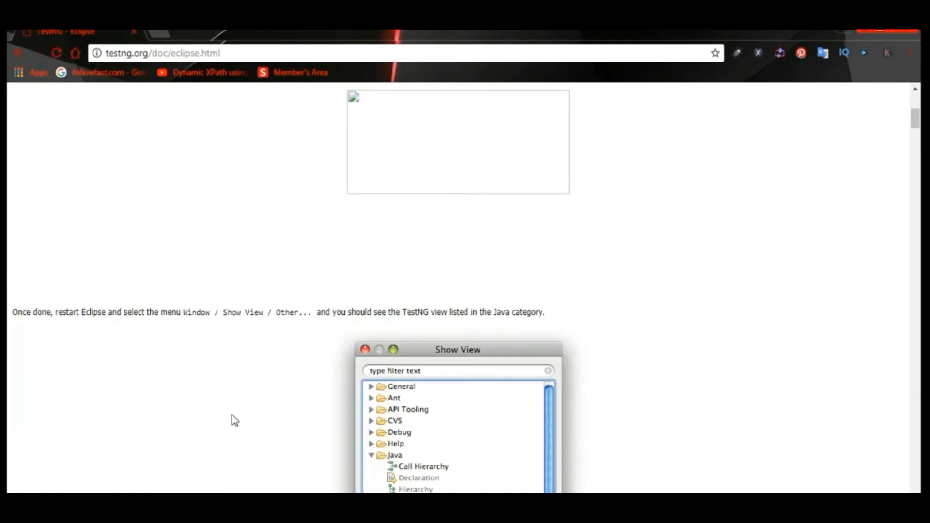
scroll(231, 415, "down", 1)
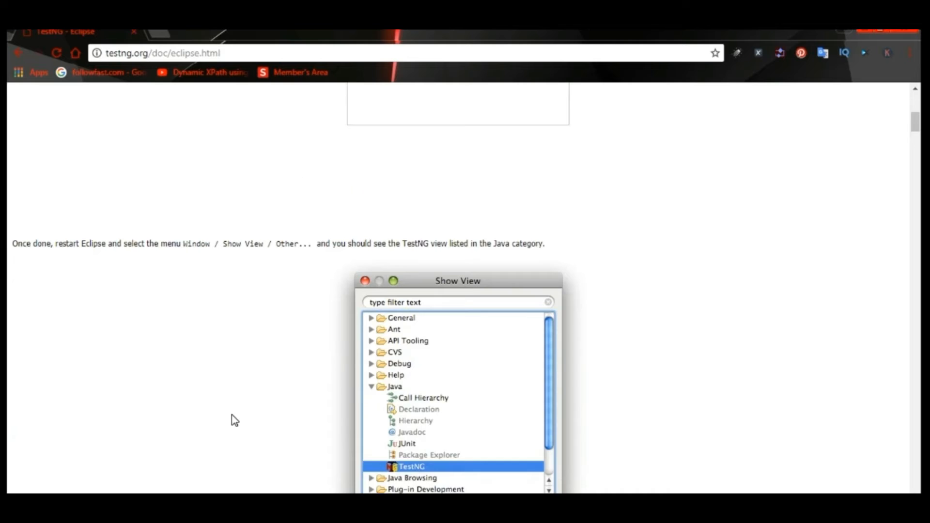
scroll(231, 414, "down", 1)
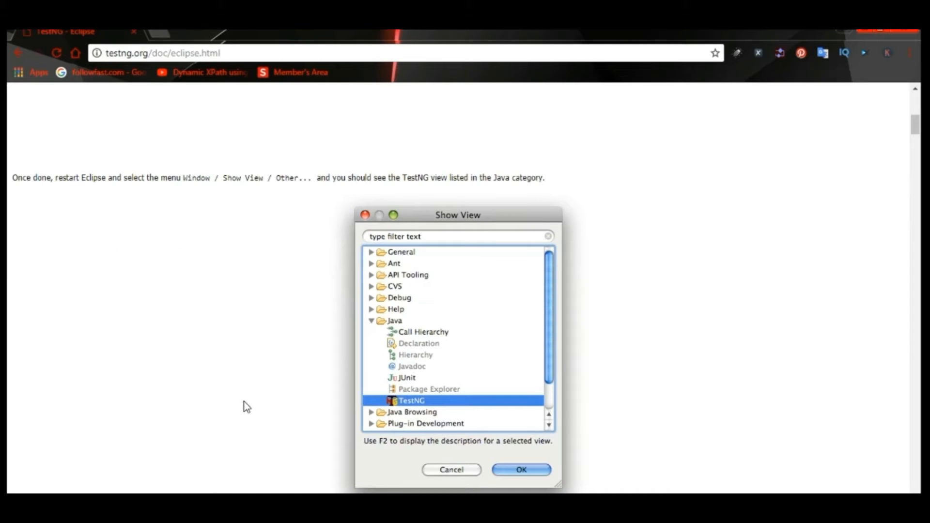
scroll(245, 401, "down", 1)
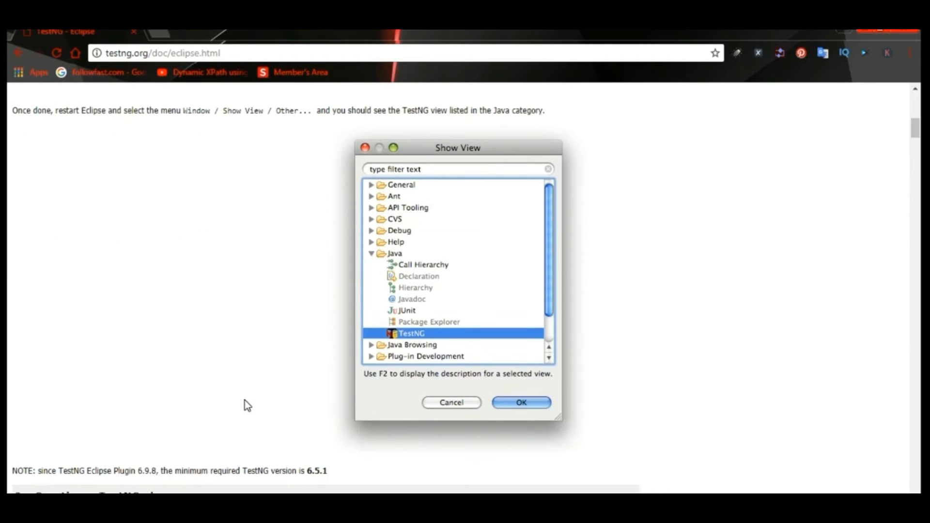
scroll(245, 405, "down", 1)
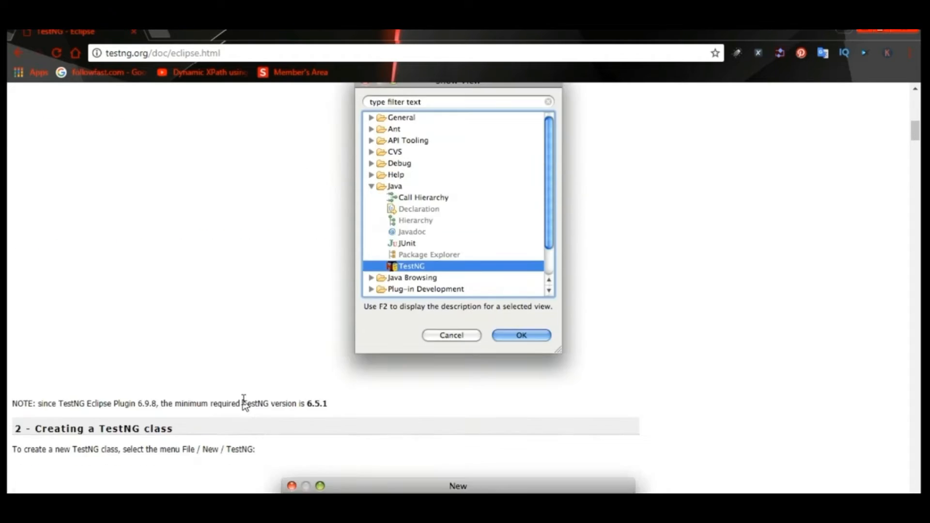
scroll(245, 405, "down", 2)
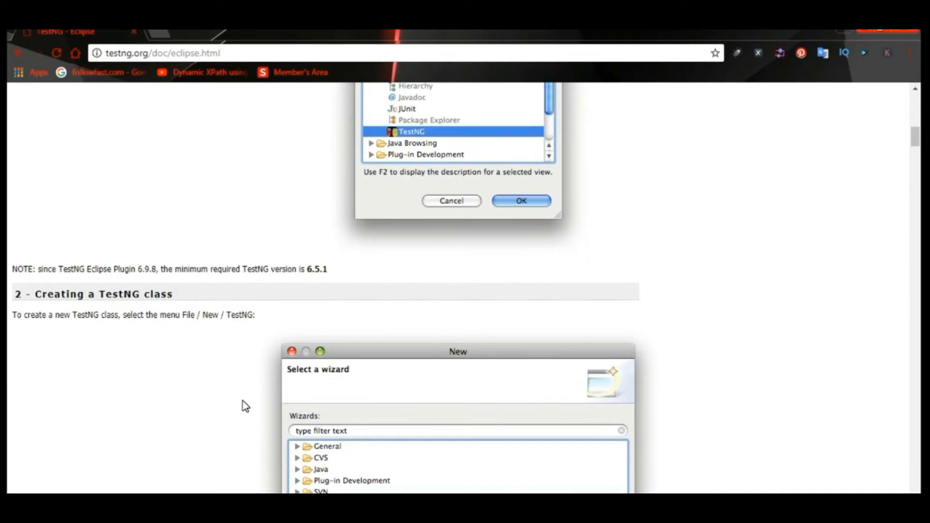
scroll(243, 401, "down", 1)
scroll(242, 401, "up", 2)
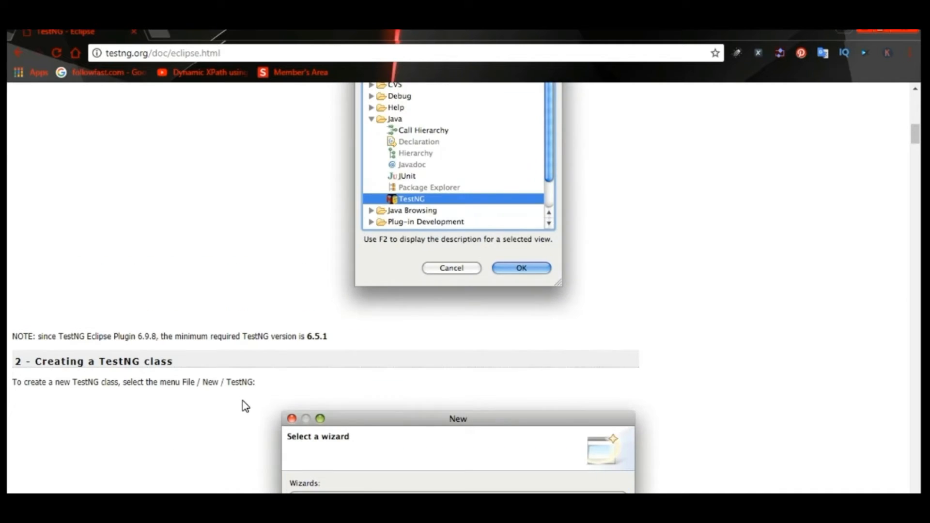
scroll(242, 400, "up", 7)
scroll(246, 406, "up", 1)
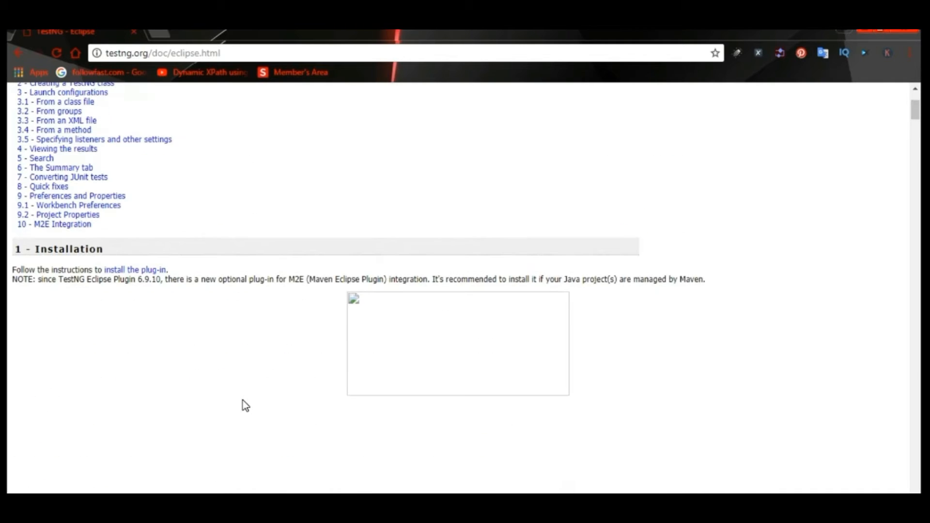
scroll(243, 400, "up", 1)
scroll(242, 400, "up", 1)
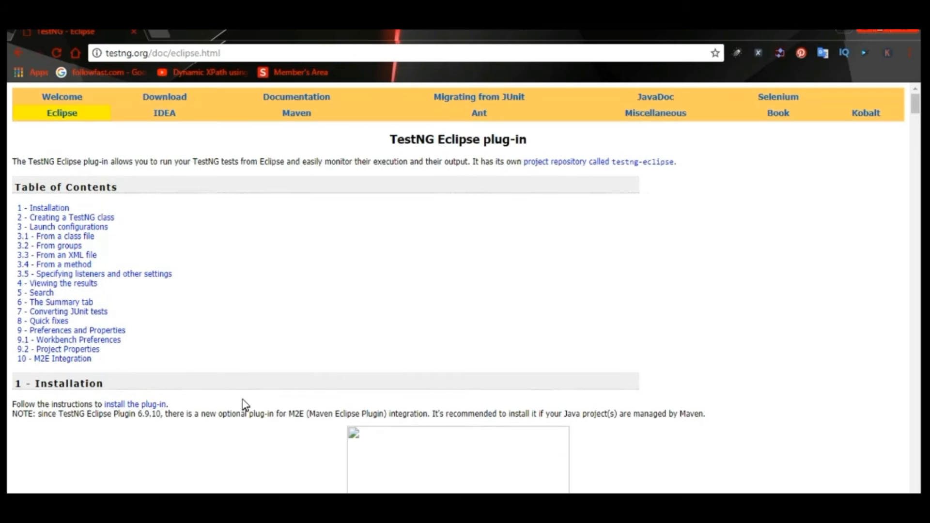
Go to the Installation section and open the instructions to install the plug-in.
left_click(48, 207)
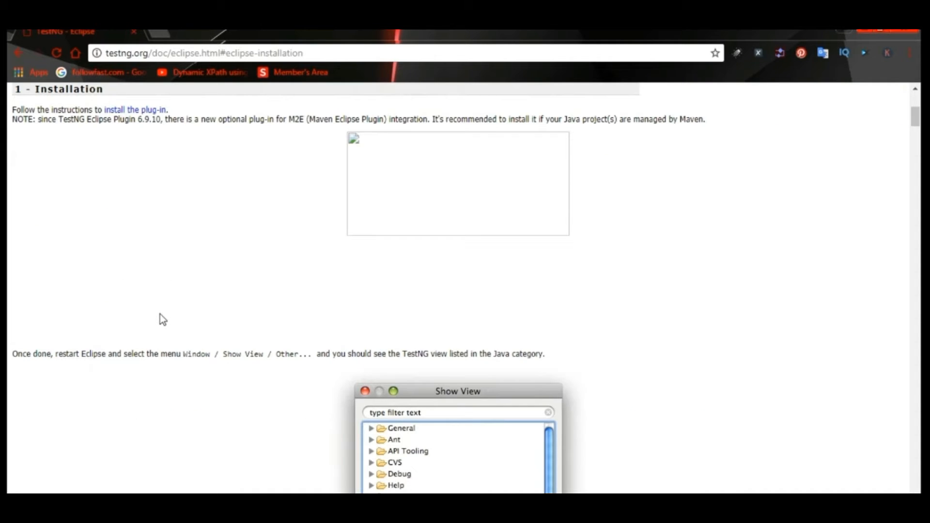
scroll(160, 313, "up", 3)
left_click(132, 268)
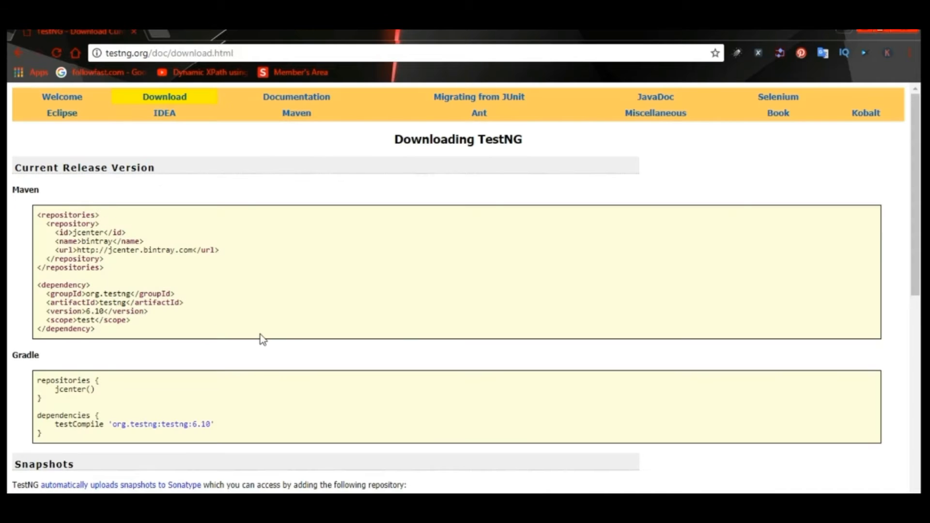
Locate the release update site URL in the Eclipse plug-in instructions on the download page.
scroll(292, 327, "down", 4)
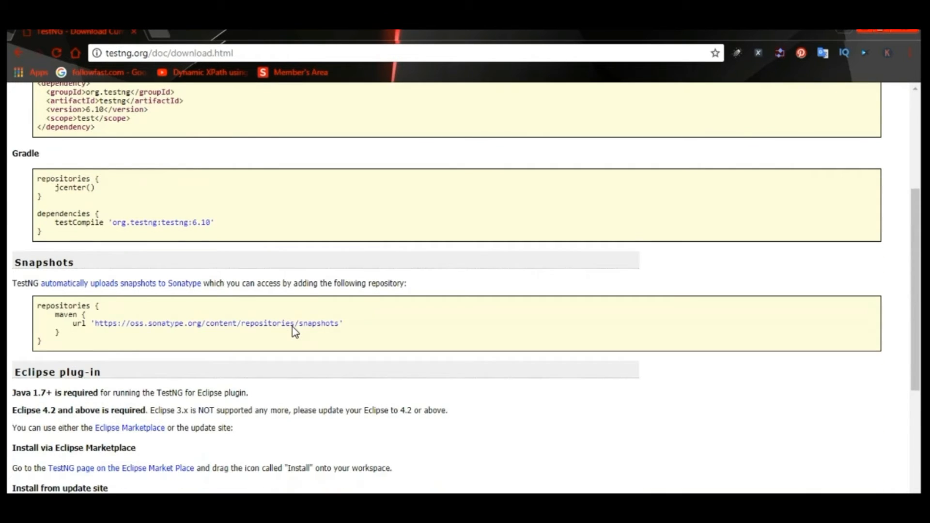
scroll(292, 327, "down", 2)
scroll(293, 327, "down", 2)
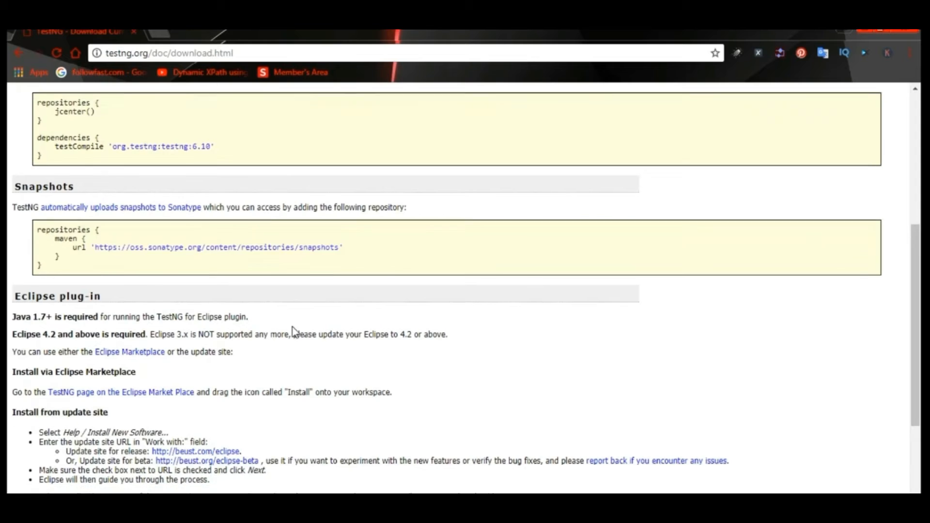
scroll(298, 326, "down", 1)
scroll(298, 326, "down", 1)
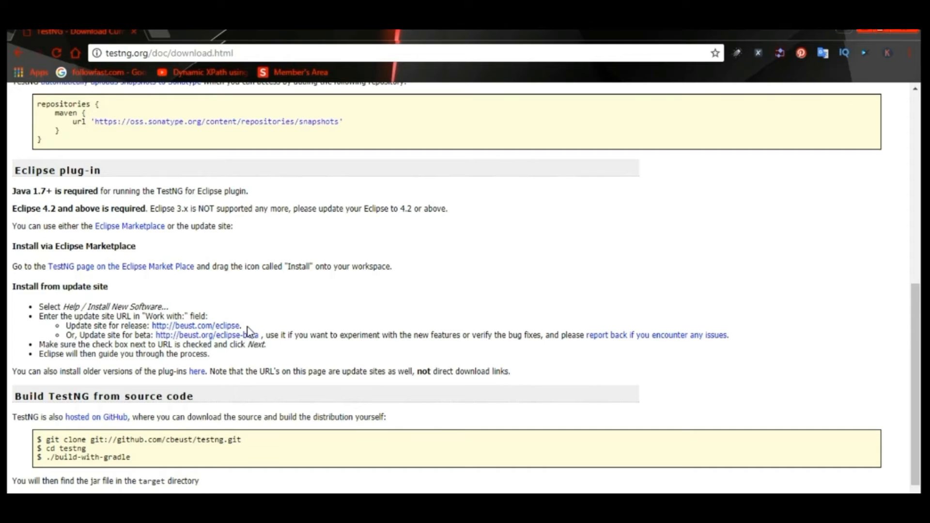
left_click_drag(244, 326, 149, 328)
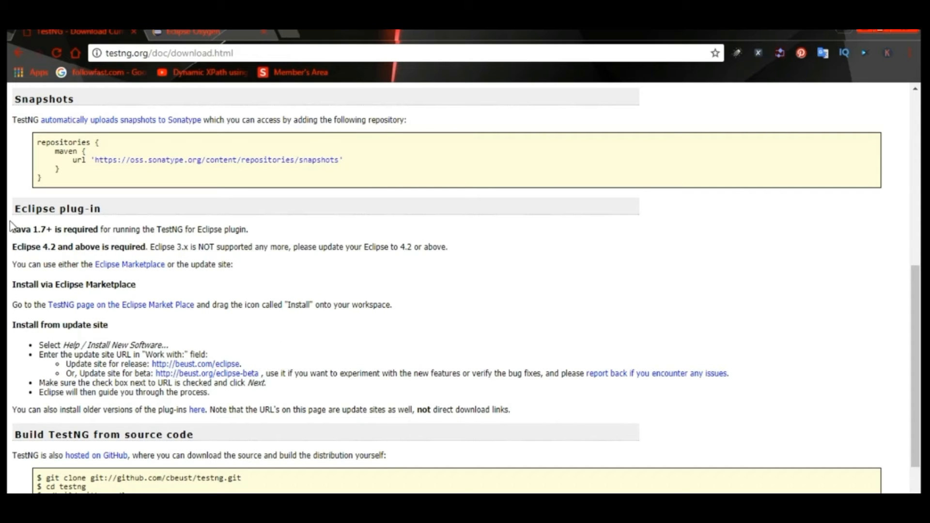
Highlight the Java and Eclipse version requirements for the TestNG plug-in while reading them.
left_click_drag(11, 229, 254, 233)
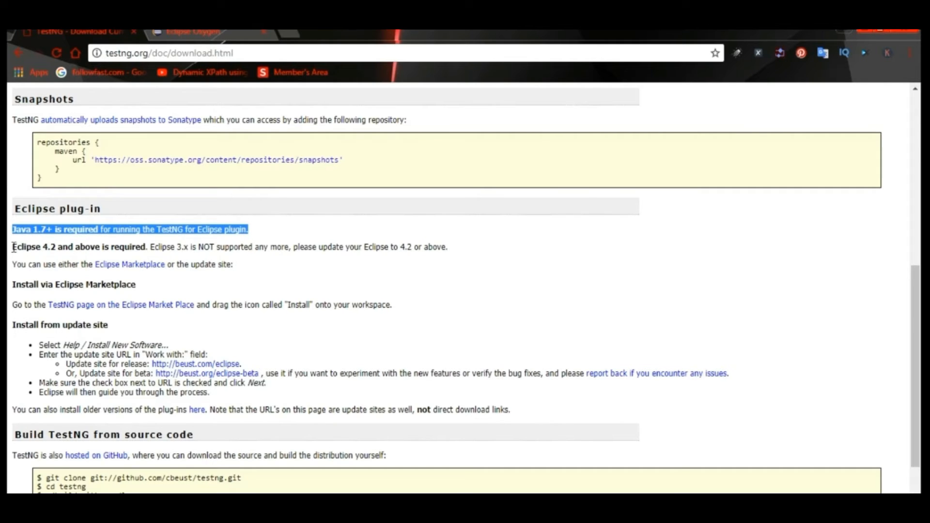
left_click_drag(14, 247, 380, 247)
left_click(160, 247)
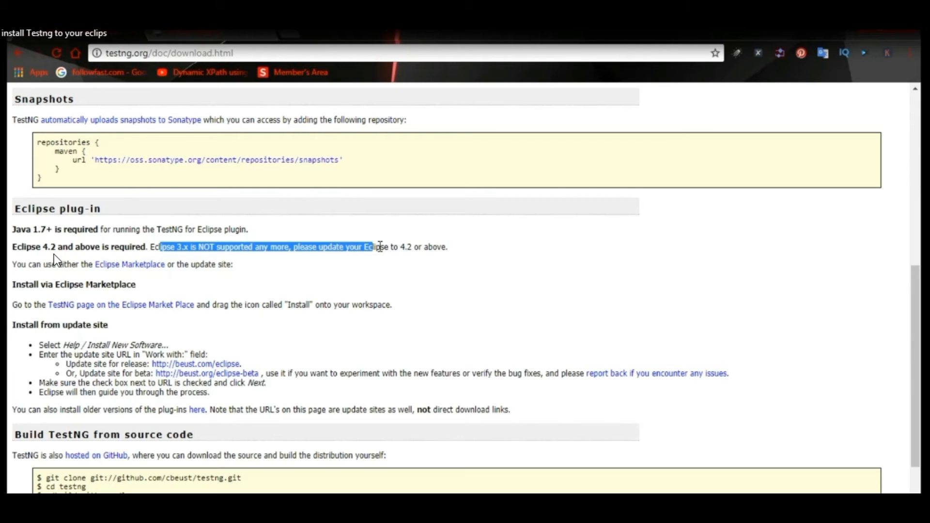
left_click_drag(380, 246, 407, 247)
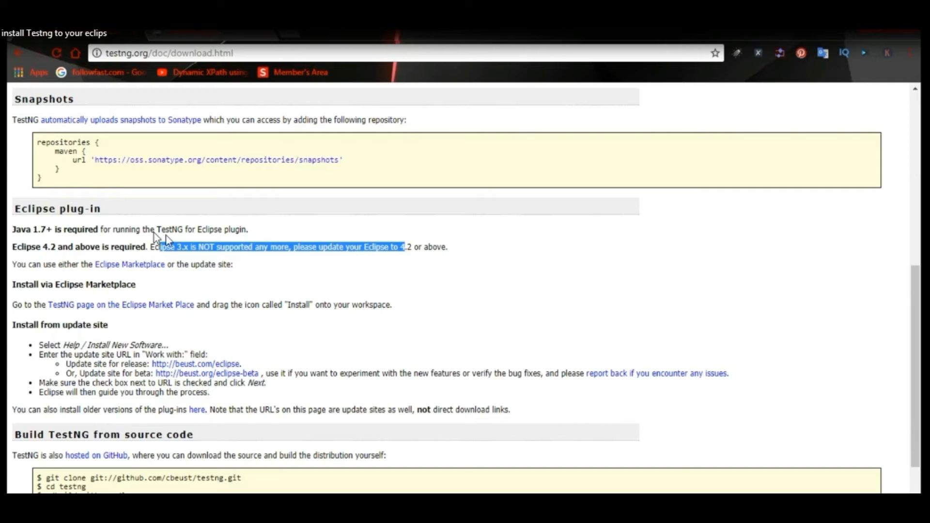
left_click(419, 280)
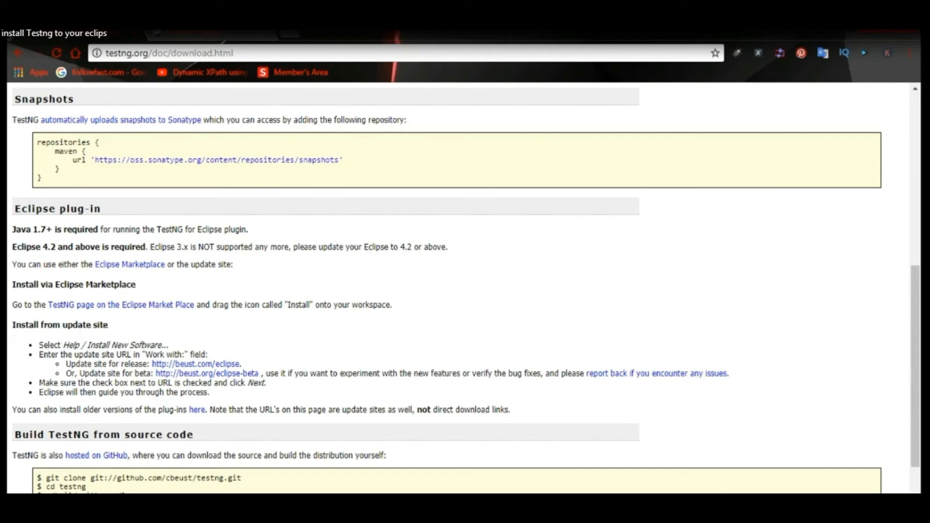
Switch to Eclipse and start a new project with the Java Project wizard.
mouse_move(643, 503)
left_click(643, 472)
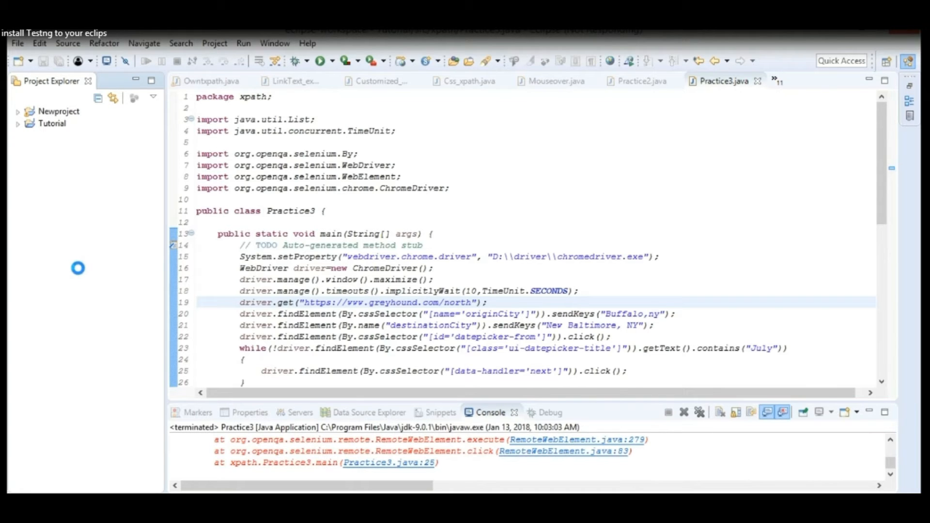
right_click(78, 268)
mouse_move(126, 168)
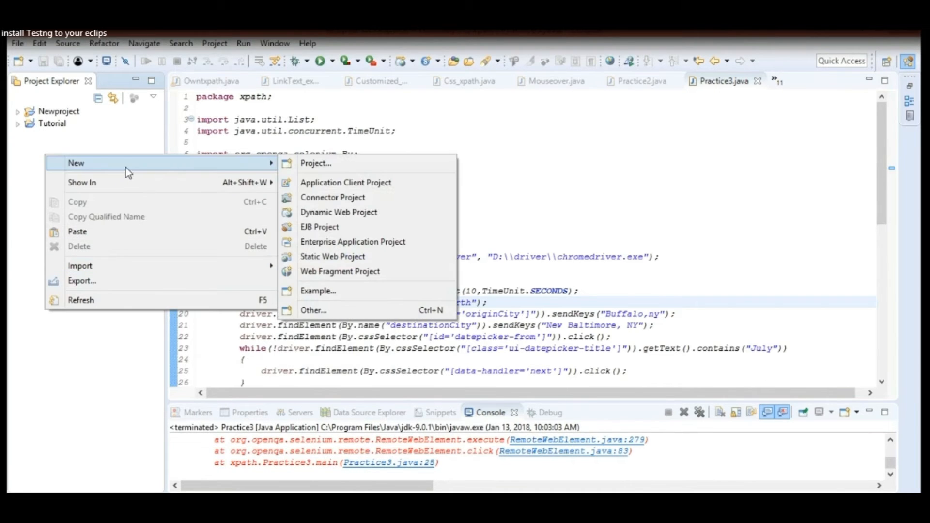
left_click(329, 164)
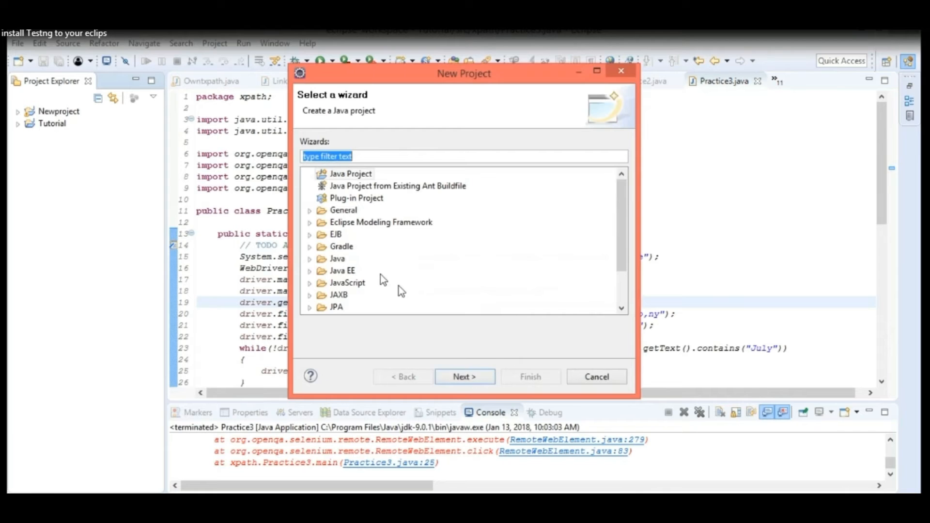
left_click(352, 176)
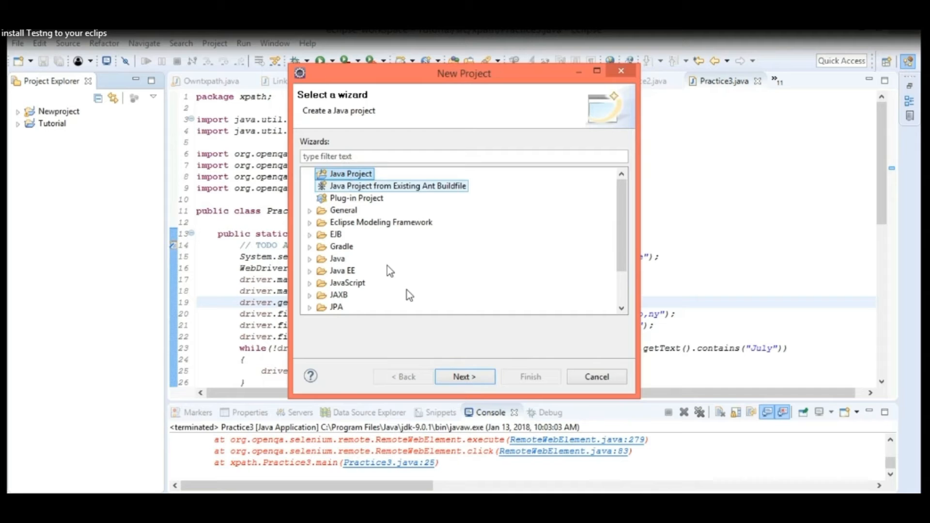
left_click(464, 376)
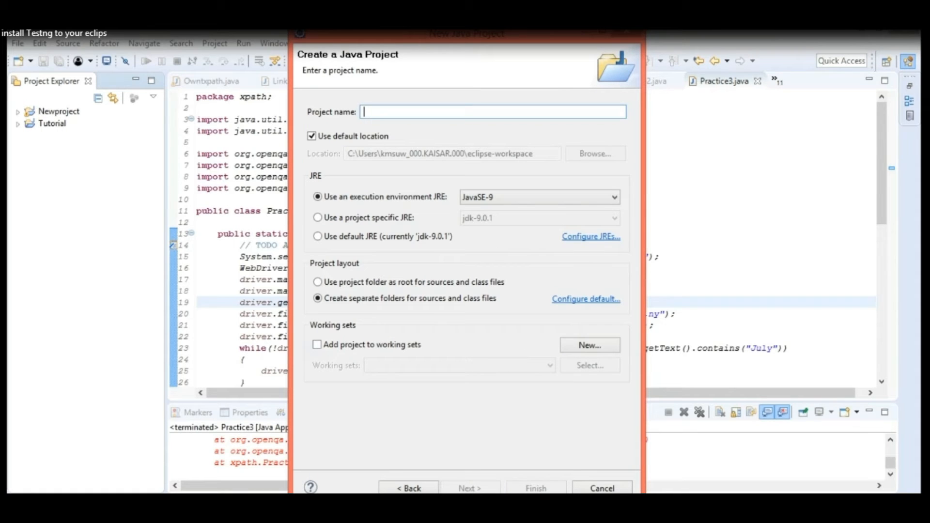
Name the Java project TestnG, create it with the default settings, and decline opening the Java perspective.
type("T")
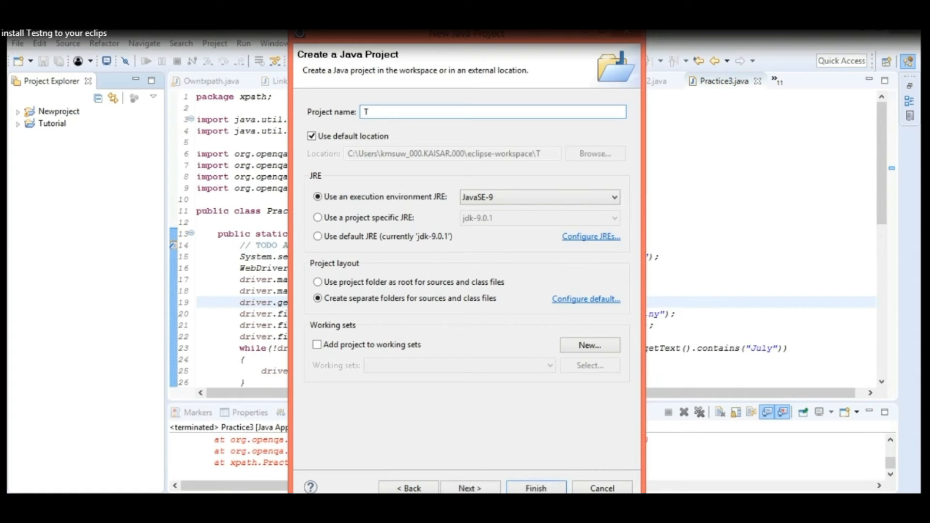
type("estnG")
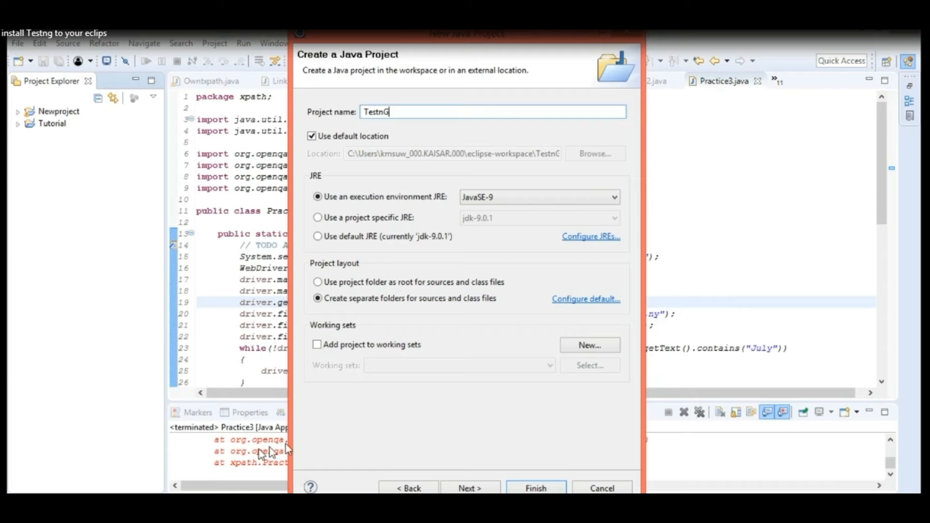
left_click(532, 488)
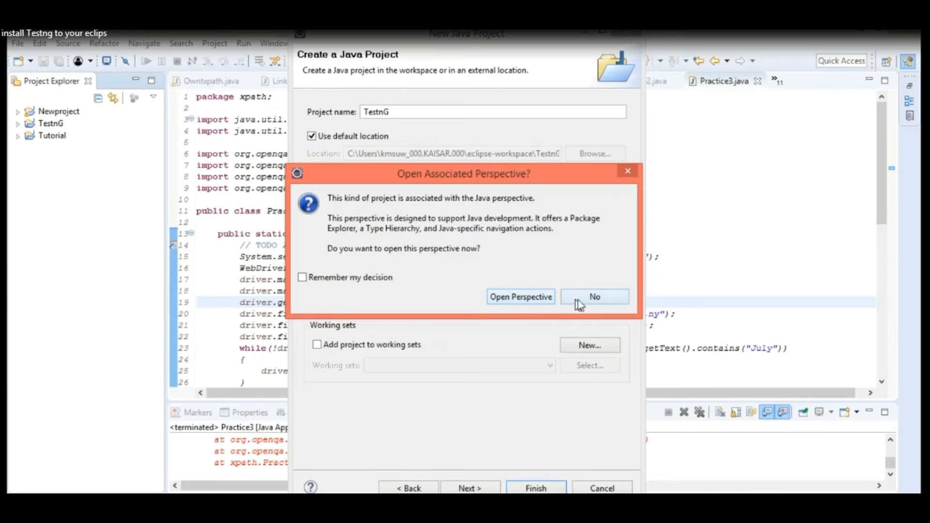
left_click(592, 300)
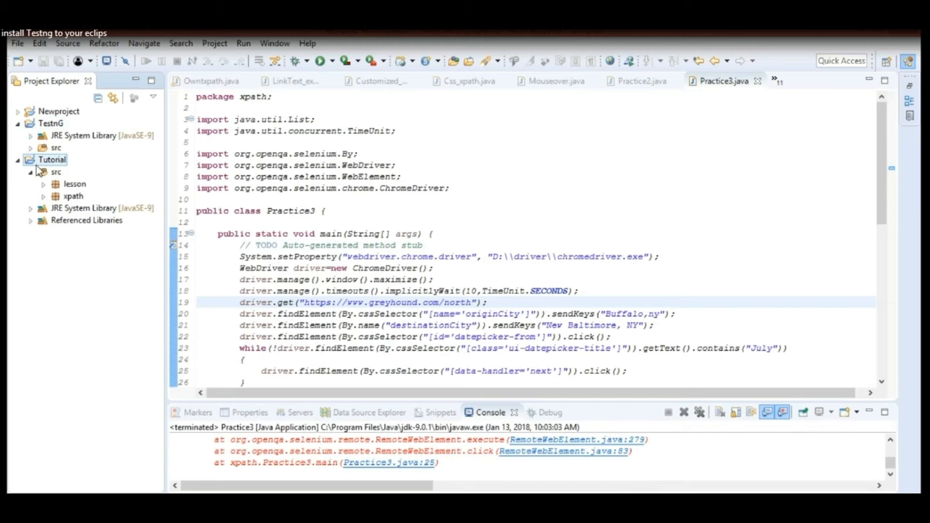
Create a package named pack1 in the src folder of the TestnG project.
left_click(30, 148)
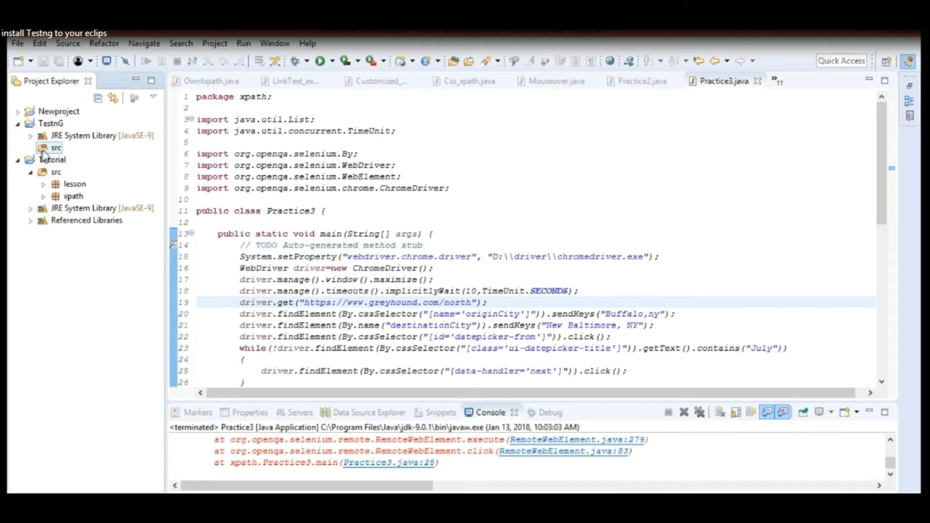
right_click(54, 150)
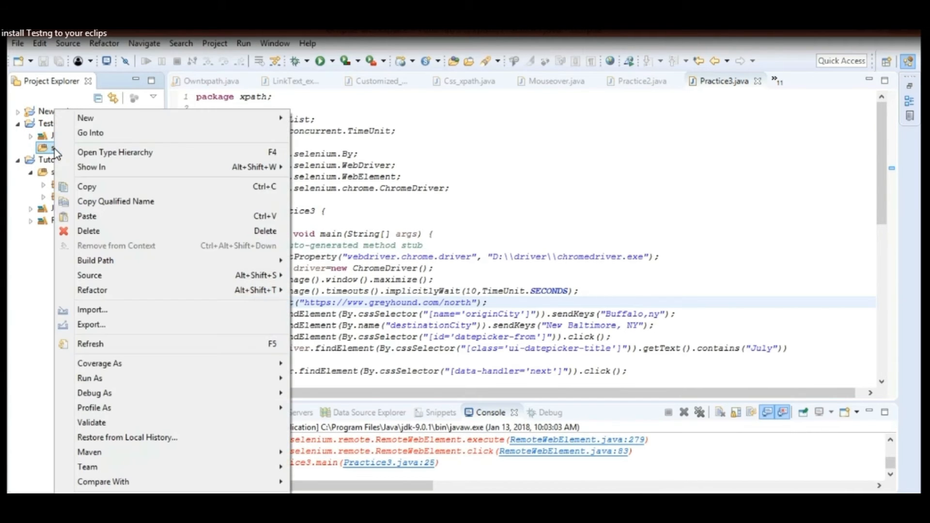
mouse_move(101, 120)
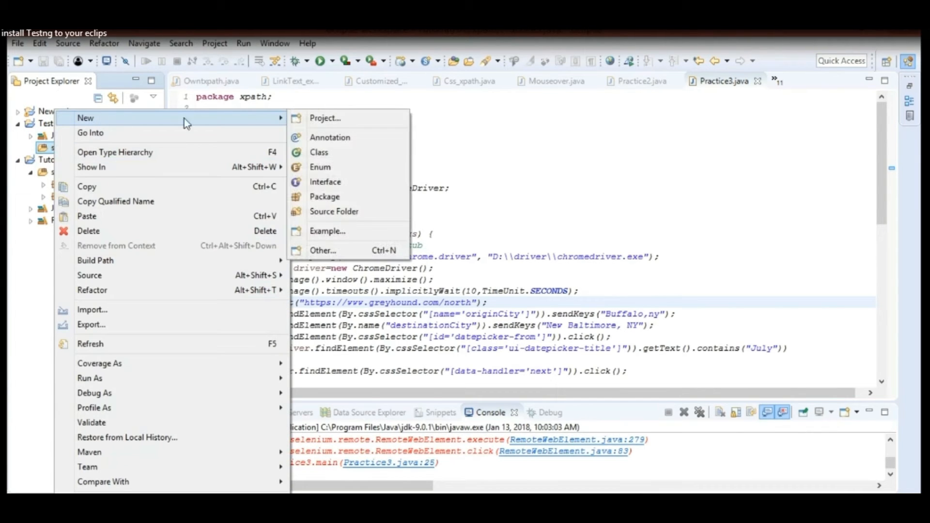
left_click(333, 196)
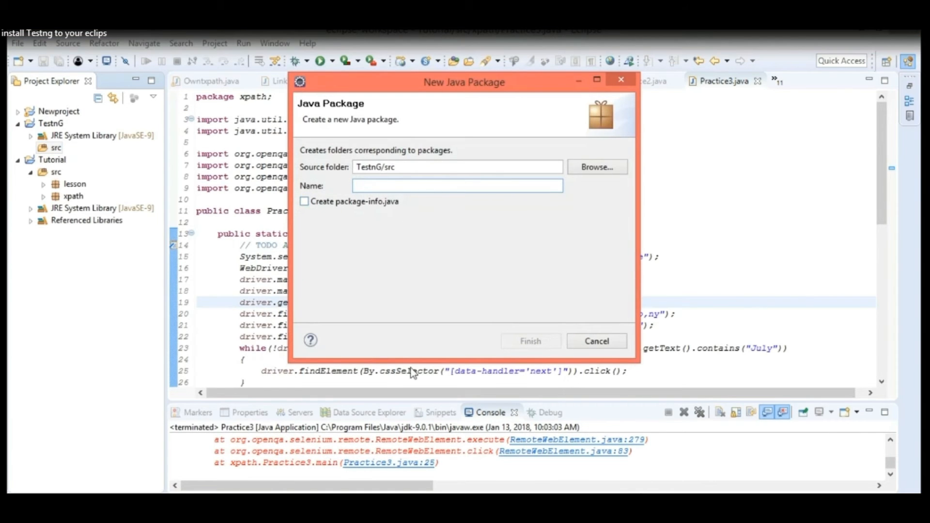
type("Pac")
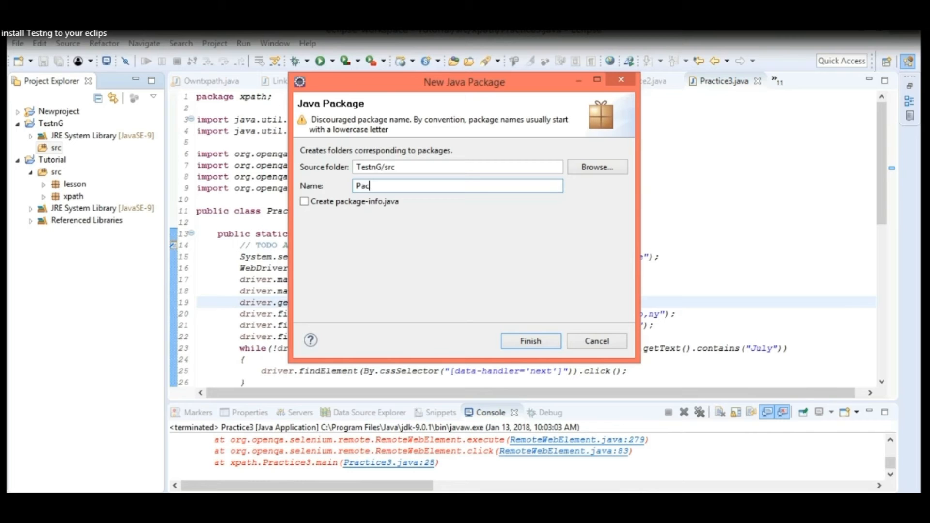
type("k1")
left_click(357, 185)
key("BackSpace")
type("p")
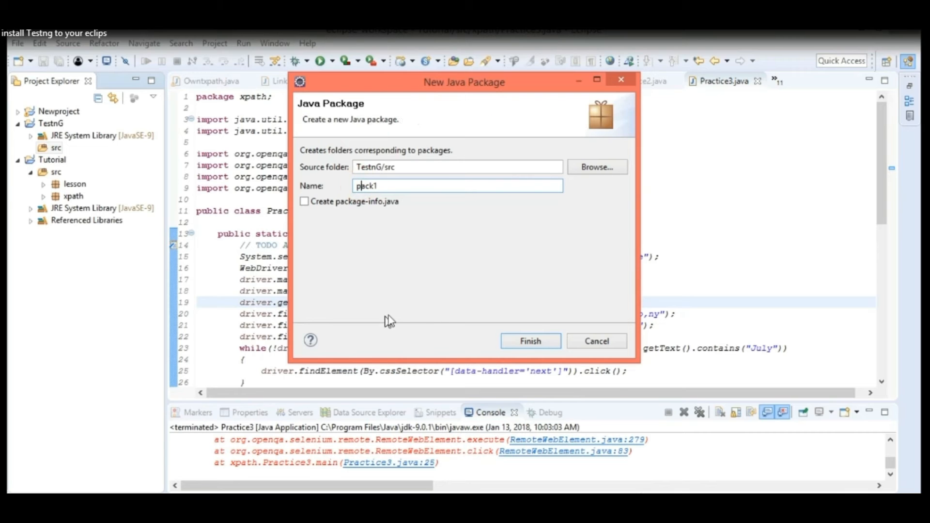
left_click(531, 341)
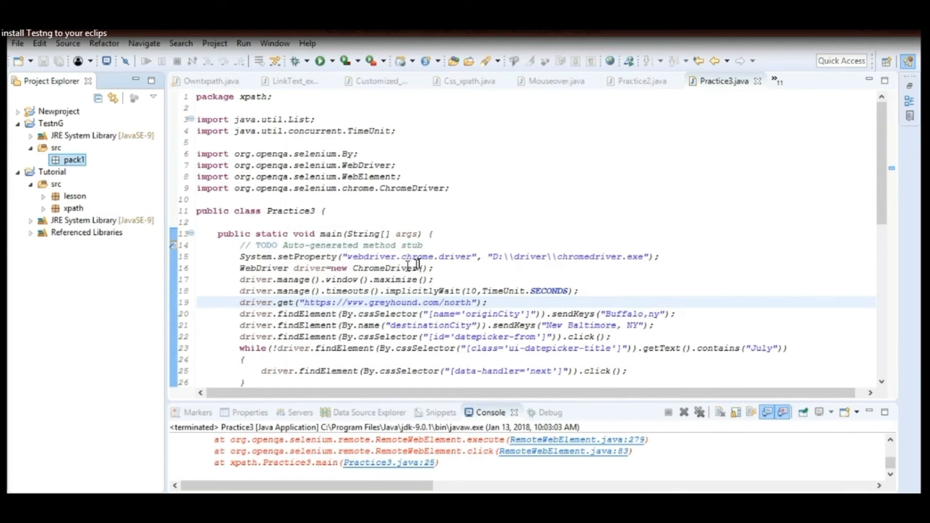
Create a class named FirstT1 in pack1 with a public static void main method stub, and collapse the Tutorial project.
right_click(74, 160)
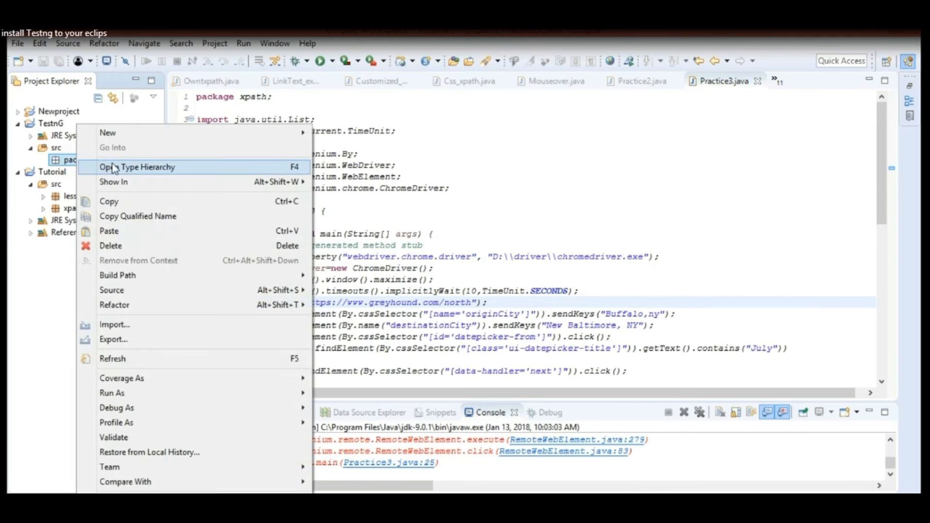
mouse_move(288, 132)
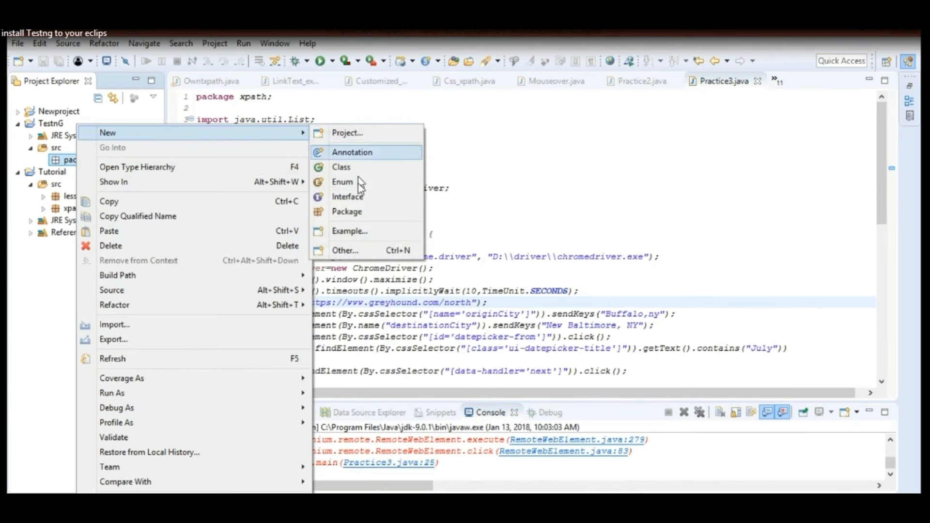
left_click(355, 167)
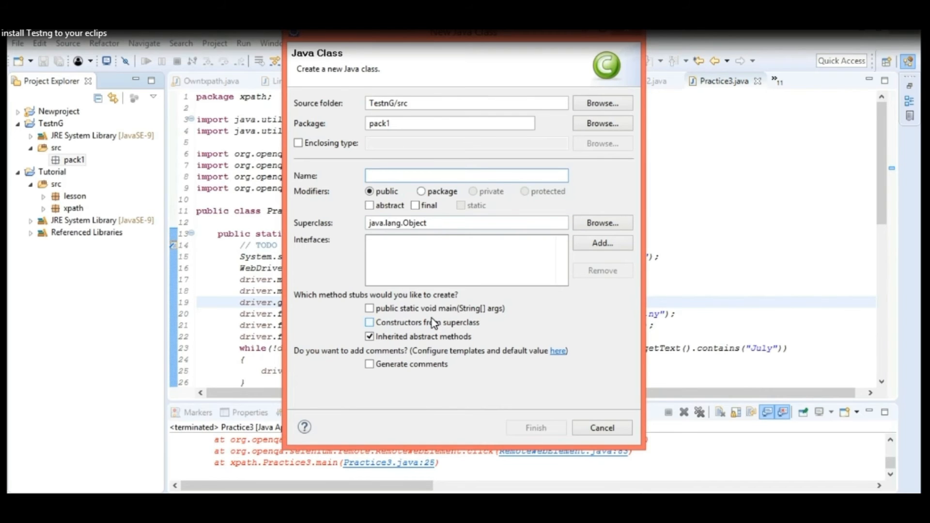
type("First")
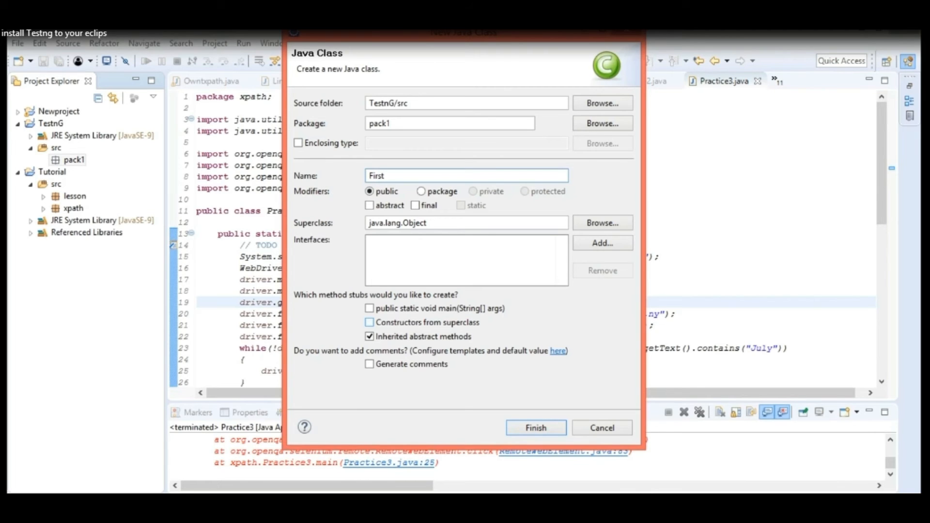
type("T1")
left_click(370, 309)
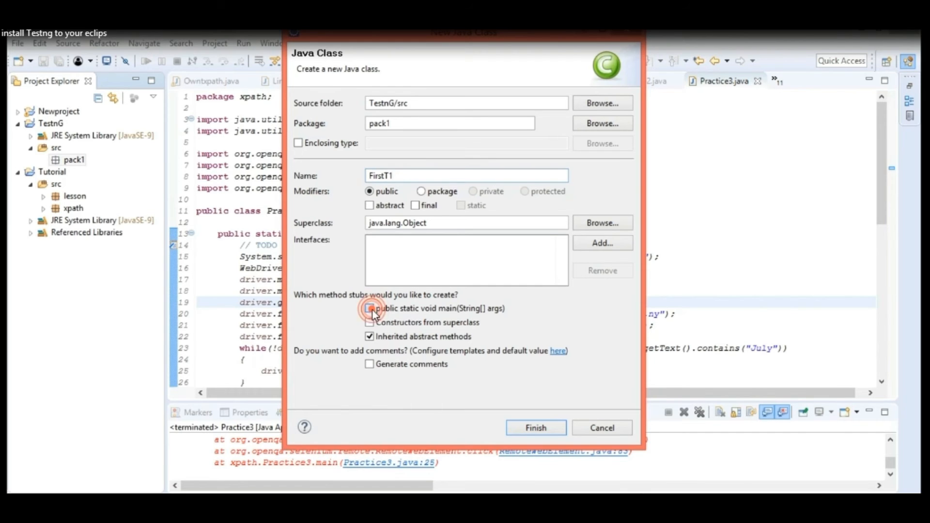
left_click(533, 428)
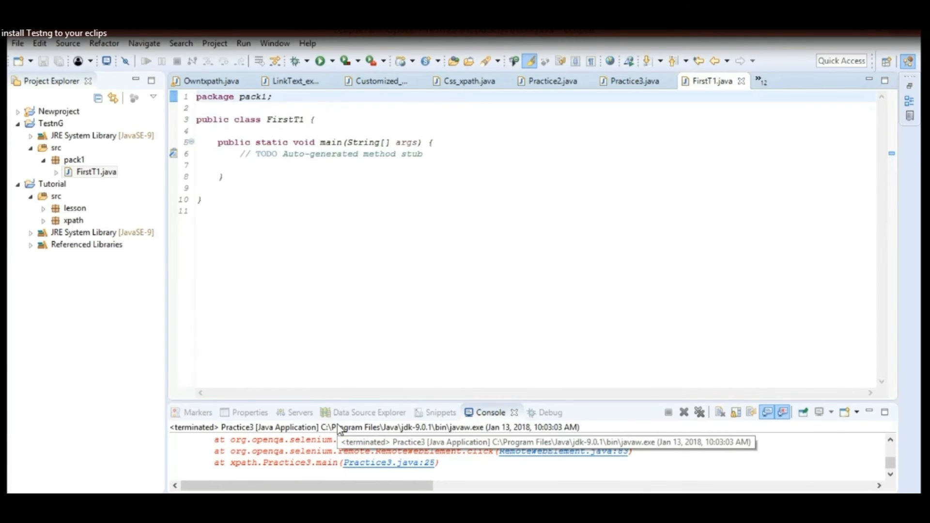
left_click(18, 185)
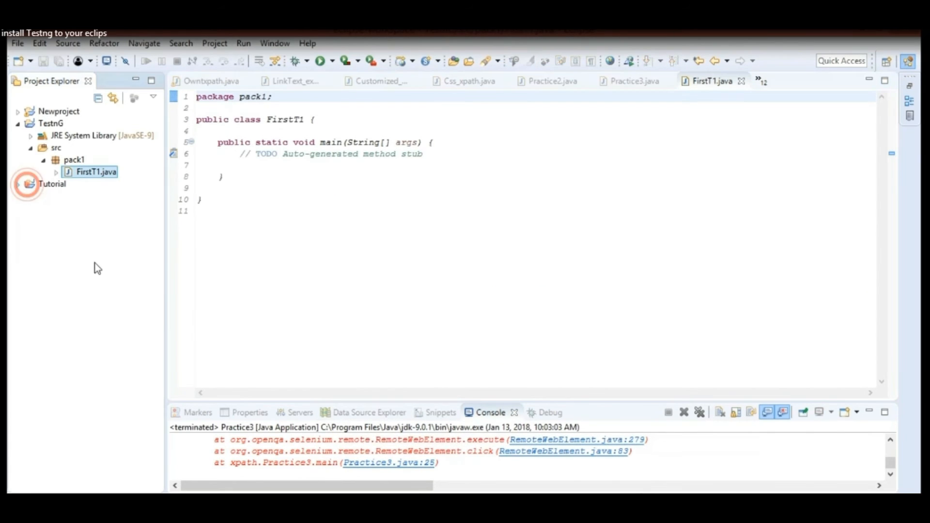
left_click(186, 180)
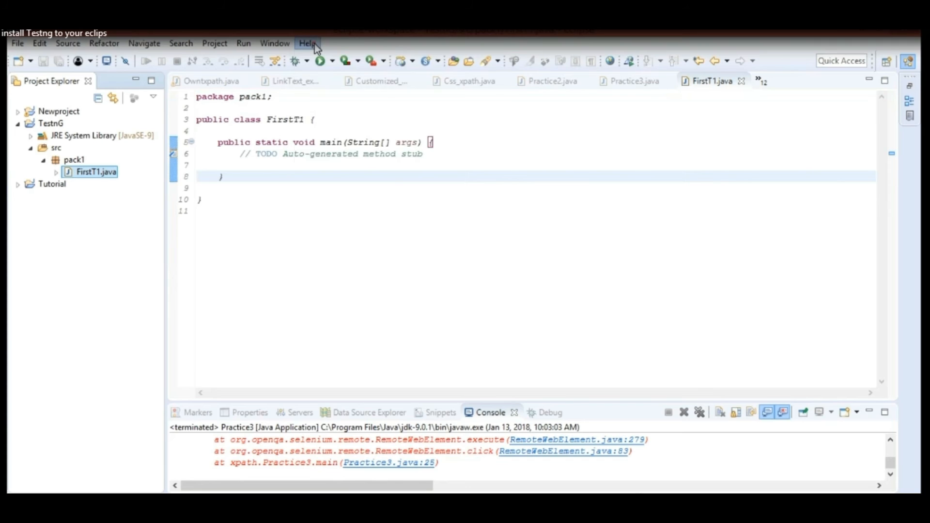
left_click(307, 44)
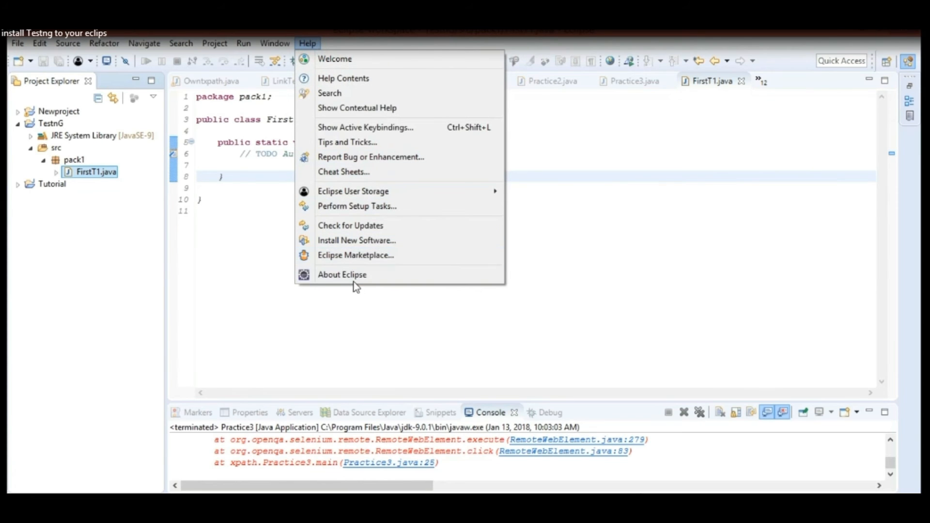
left_click(359, 241)
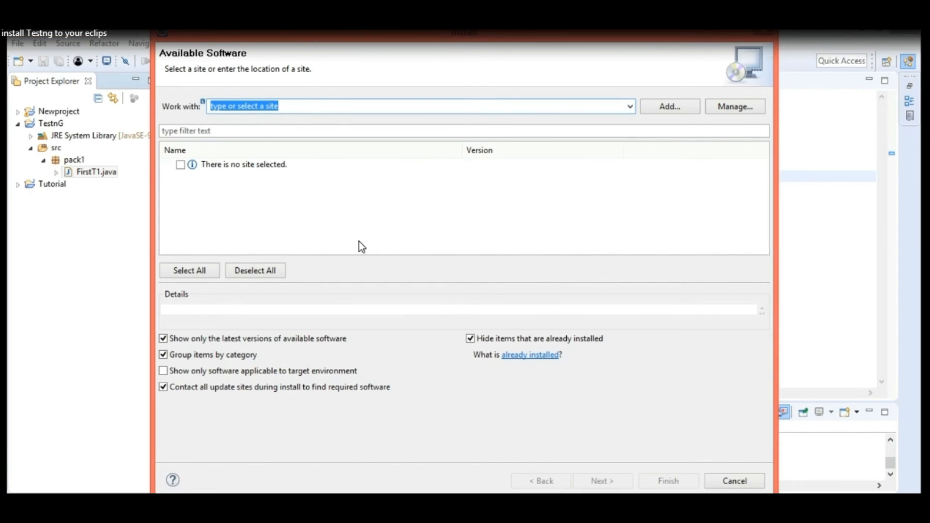
type("http://beust.com/eclipse")
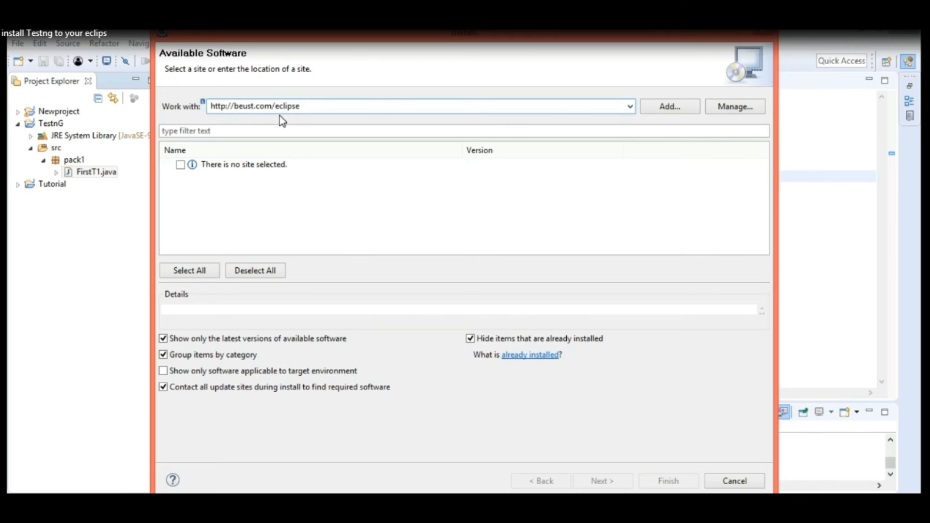
key("Return")
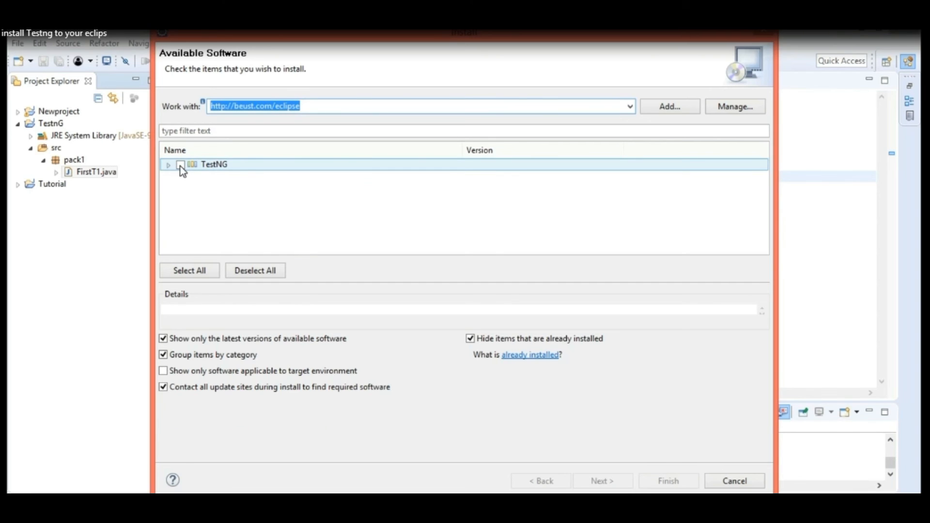
left_click(180, 165)
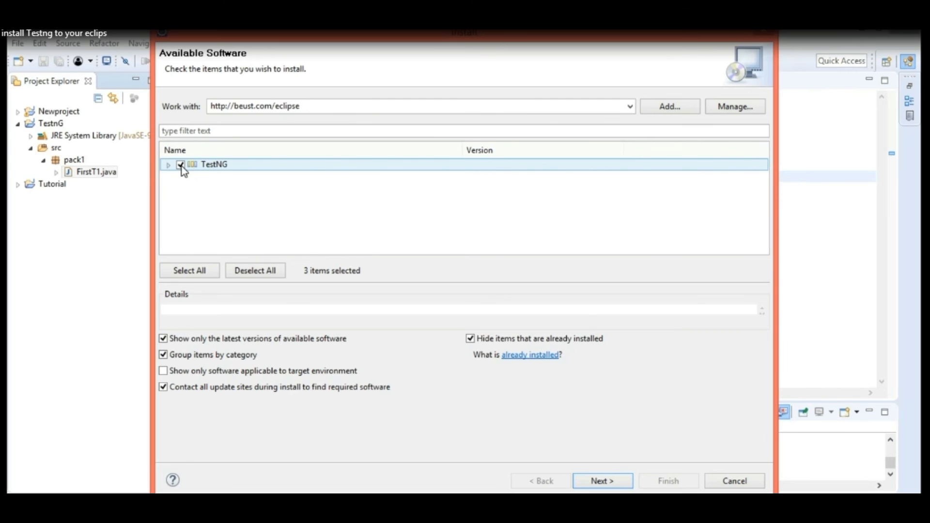
Install the selected TestNG items, accepting the Apache License and allowing the unsigned content.
left_click(603, 481)
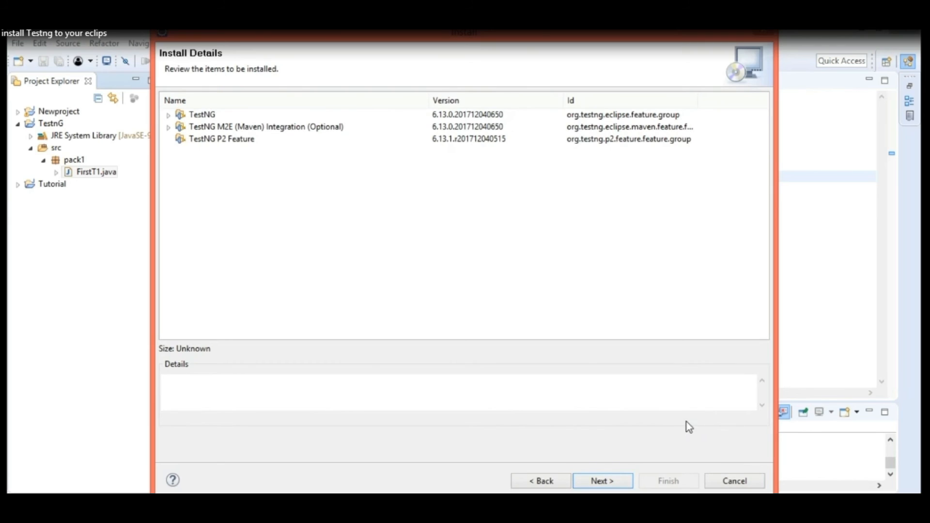
left_click(608, 481)
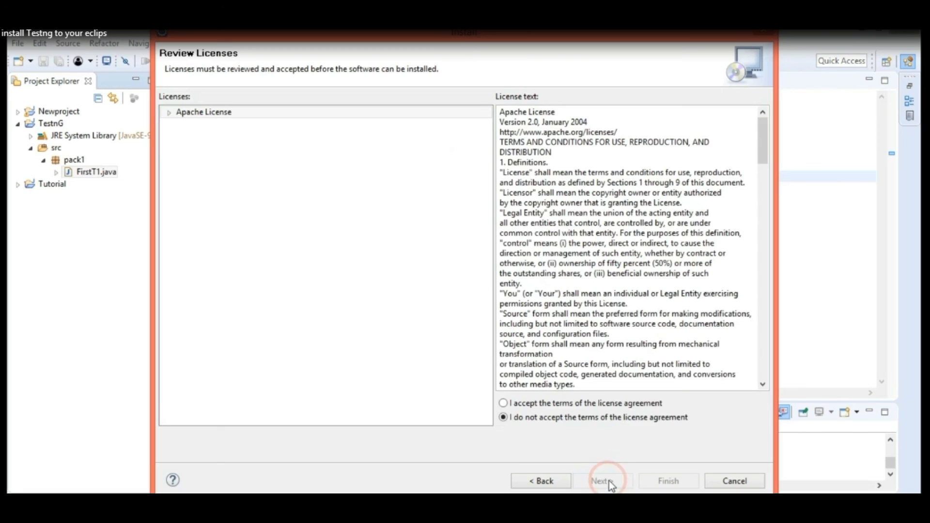
left_click(504, 404)
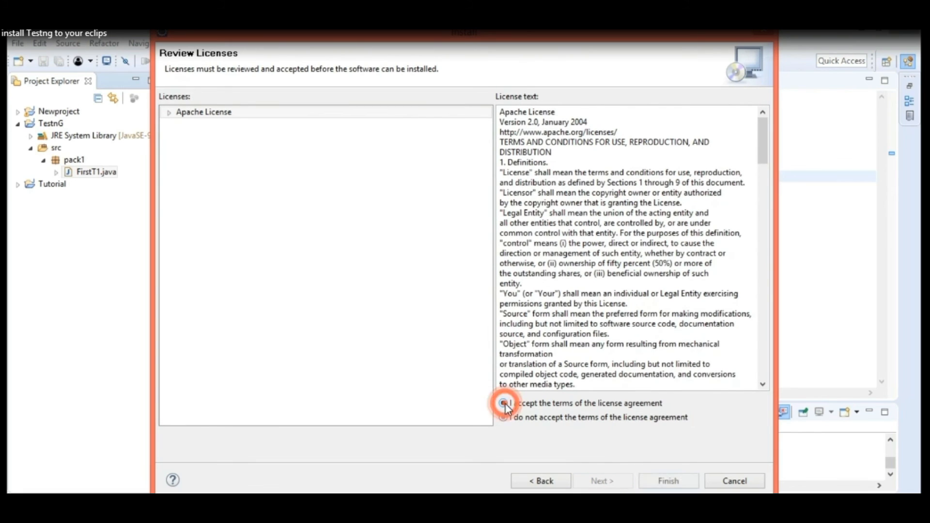
left_click(662, 485)
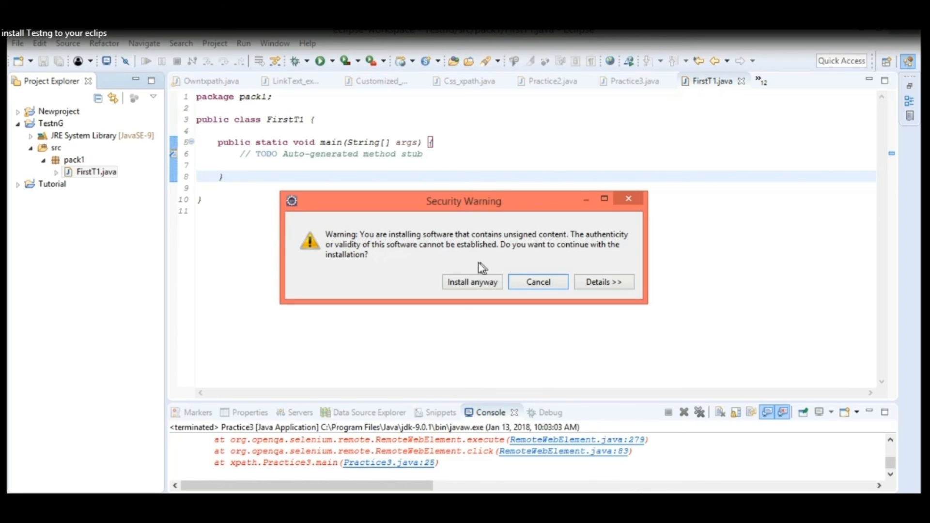
left_click(467, 287)
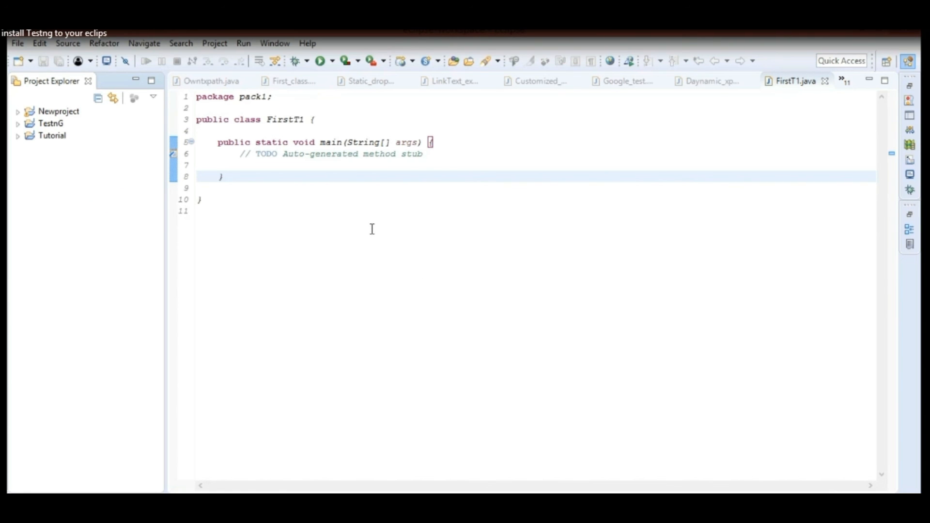
Check for the TestNG page in the Eclipse preferences by filtering for testng, and close the preferences without changes.
left_click(273, 46)
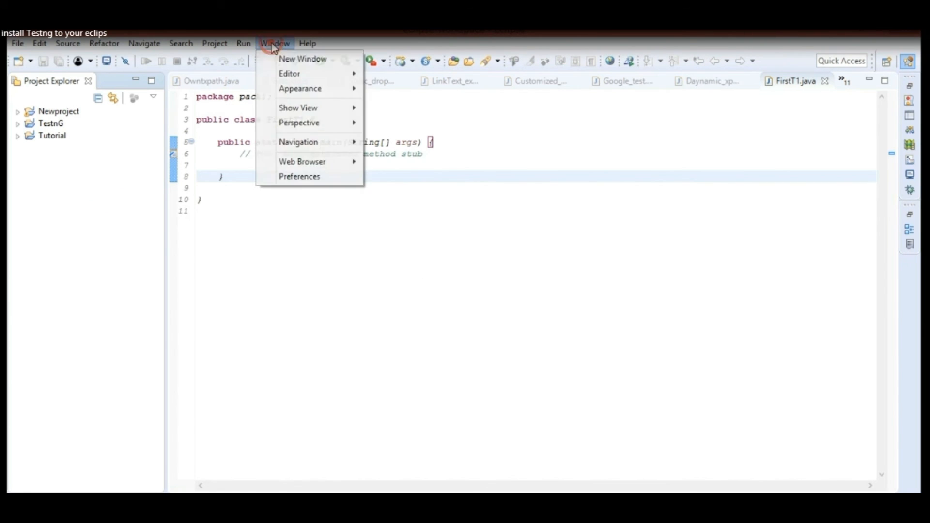
left_click(296, 178)
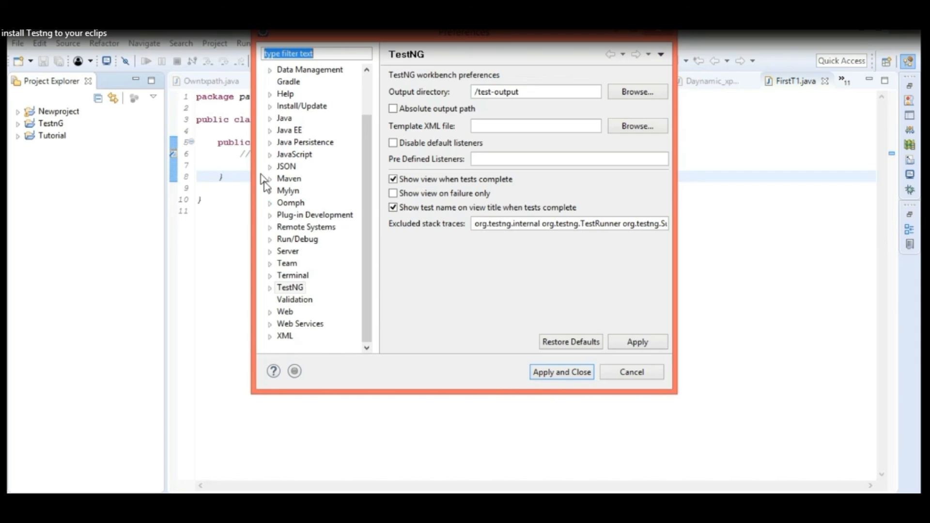
left_click(291, 288)
type("te")
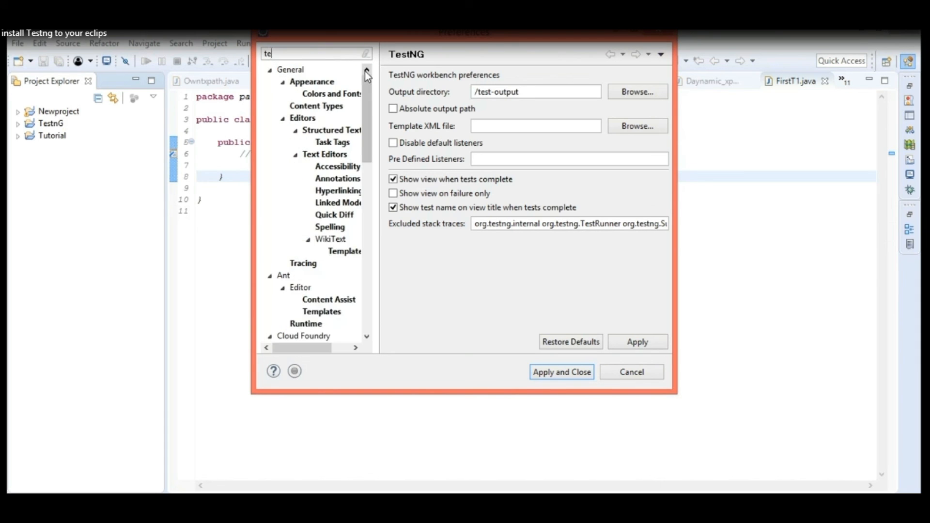
type("stng")
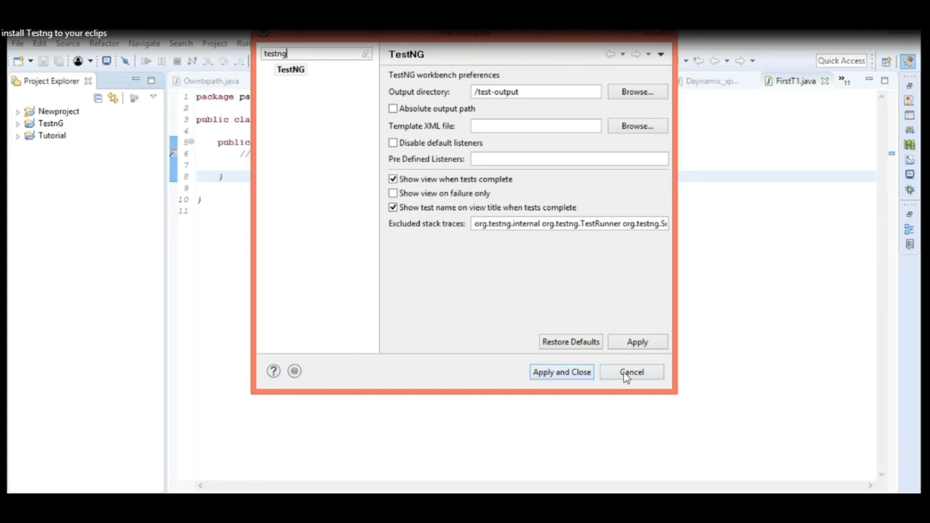
left_click(610, 372)
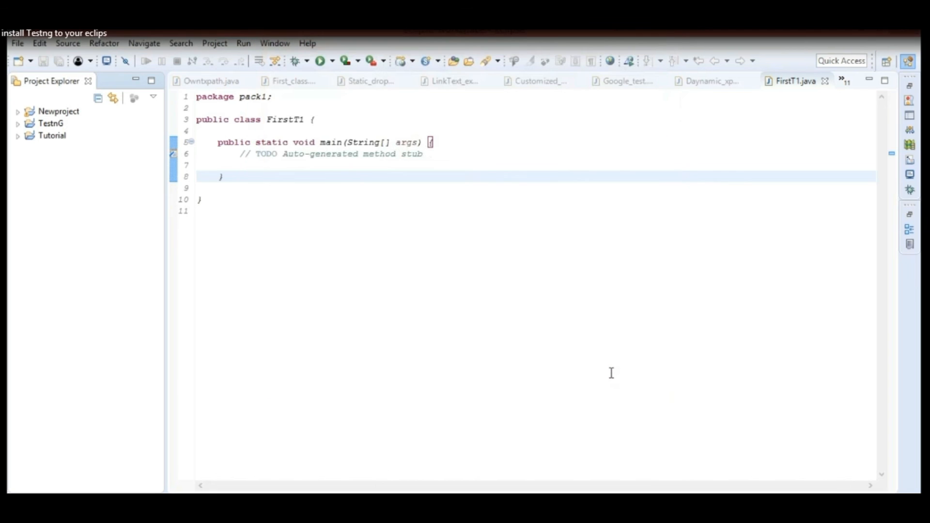